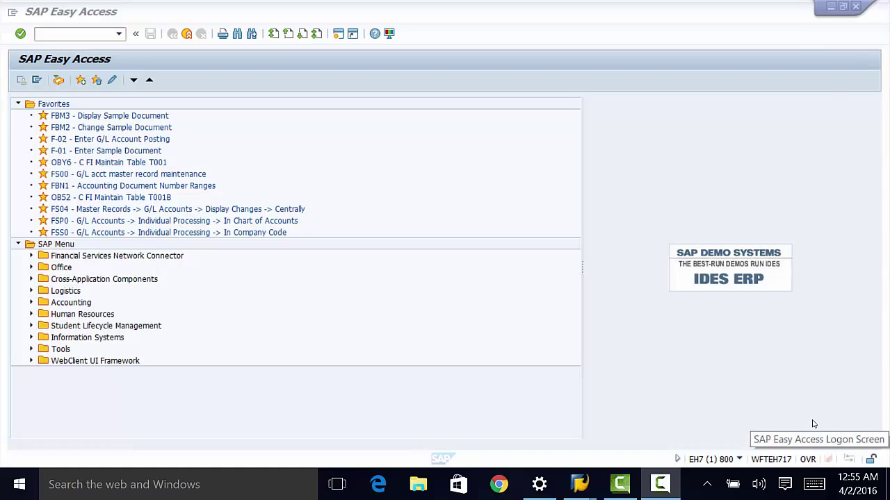
Run transaction spro and open the SAP Reference IMG
click(119, 34)
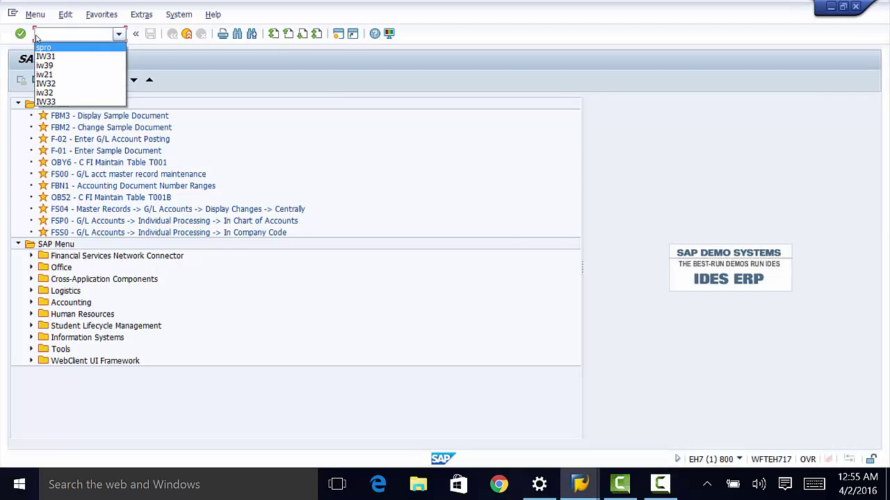
click(43, 47)
click(20, 34)
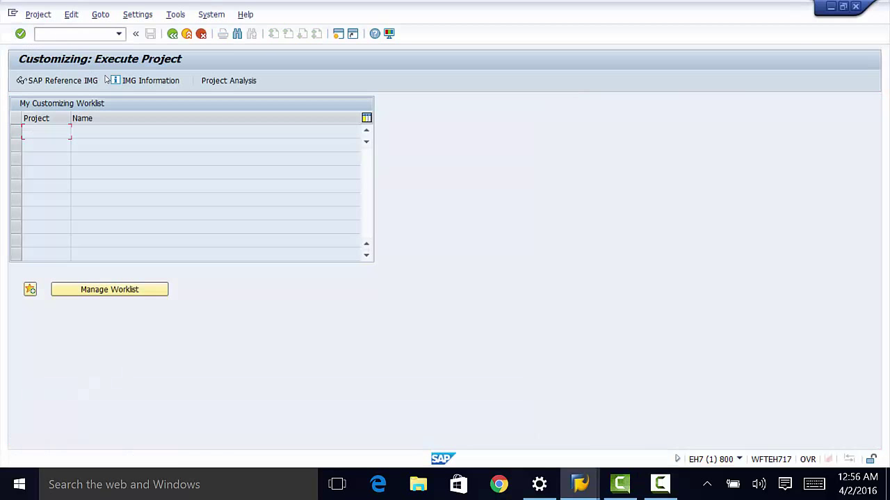
click(99, 81)
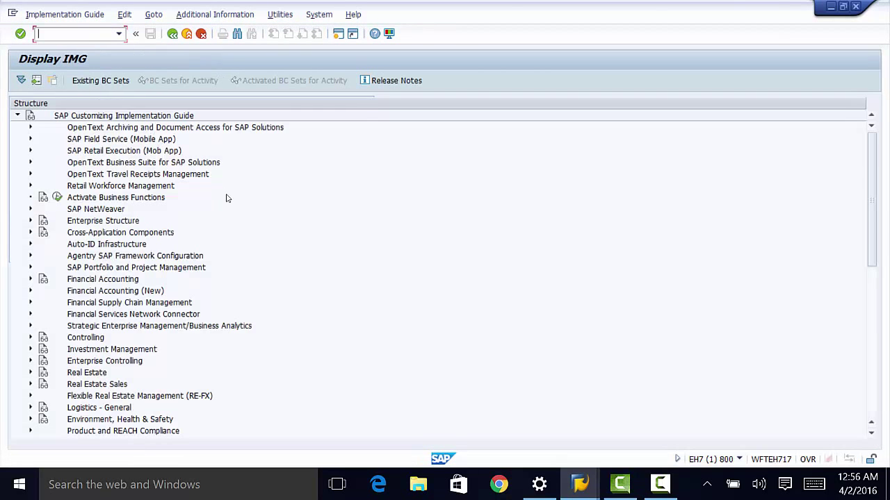
Expand Plant Maintenance and Customer Service down to Technical Objects under Master Data in Plant Maintenance and Customer Service
scroll(288, 216, down, 7)
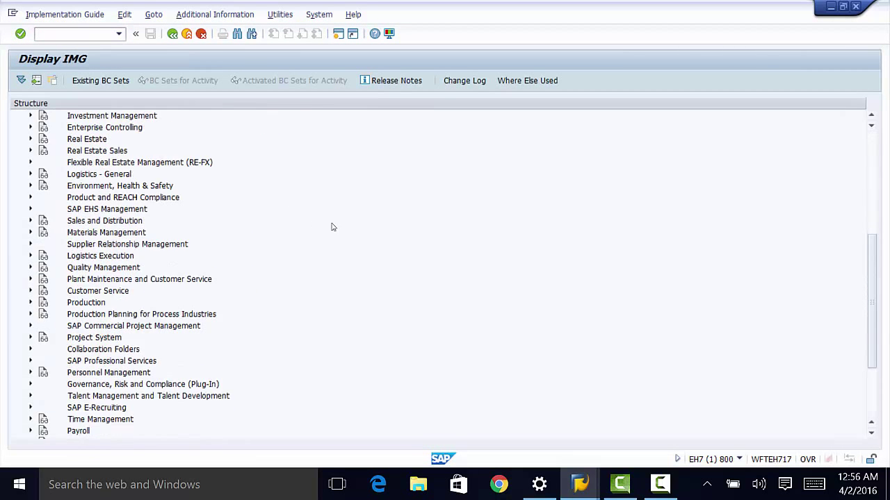
click(30, 279)
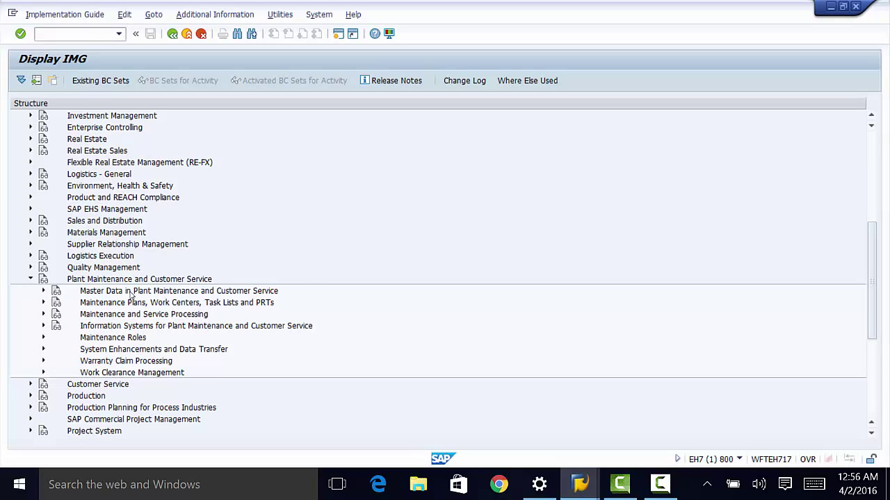
click(43, 291)
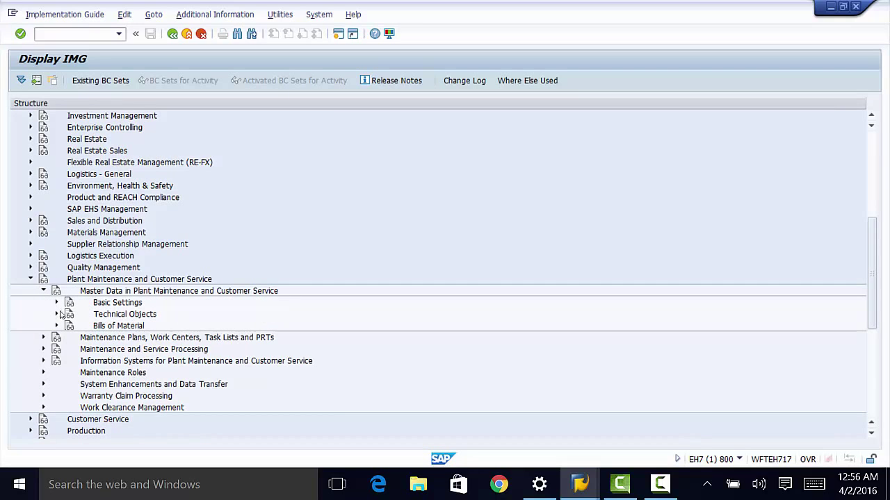
click(57, 314)
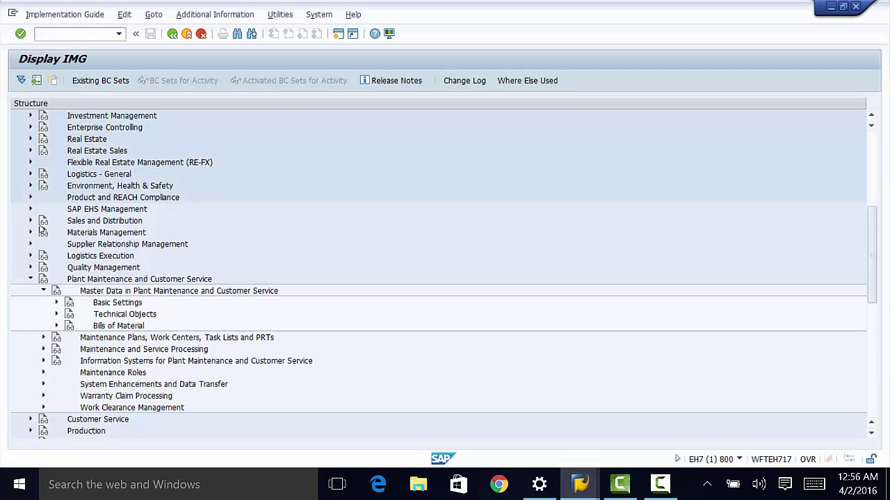
scroll(282, 317, down, 3)
scroll(281, 317, down, 1)
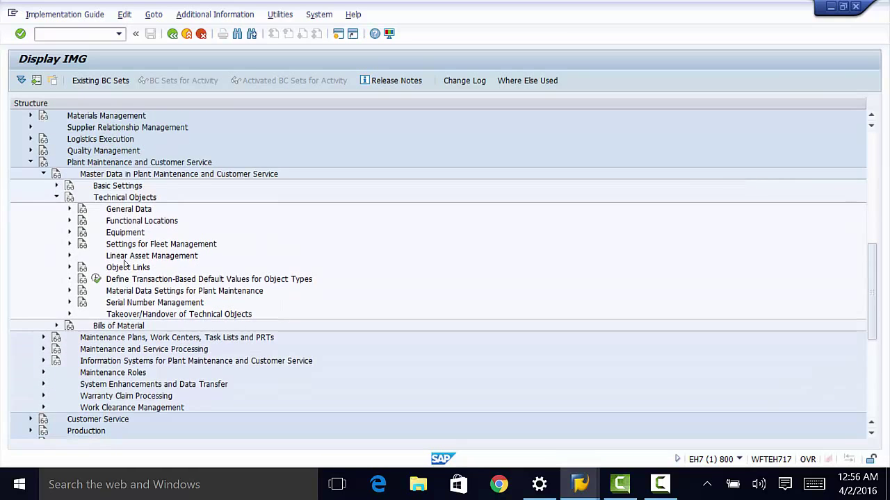
Expand Equipment and its Equipment Categories node, and open the activity for maintaining equipment categories
click(69, 234)
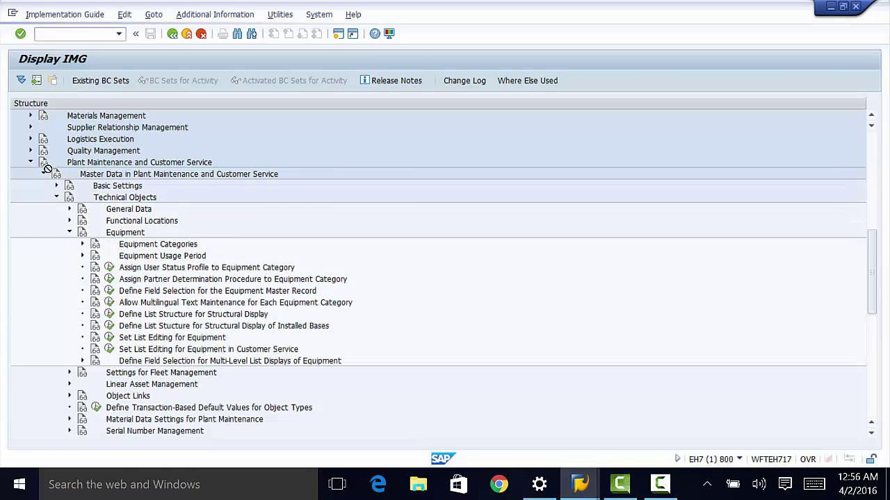
click(82, 244)
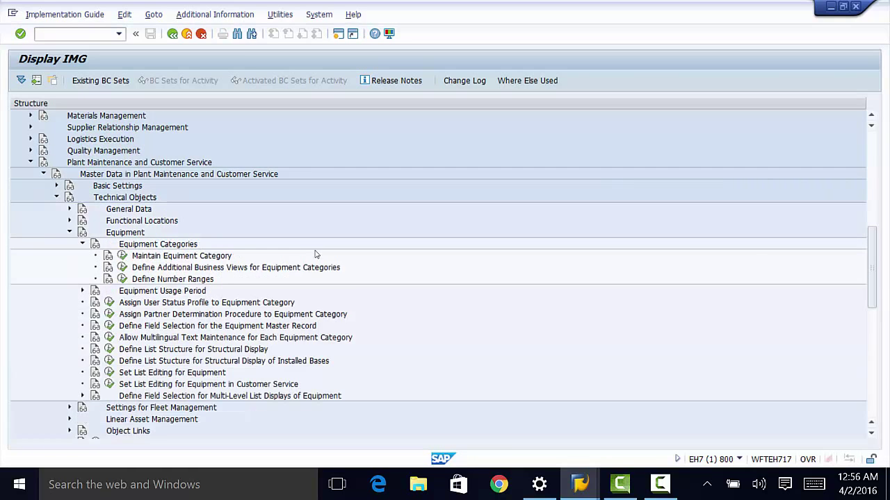
scroll(314, 252, down, 3)
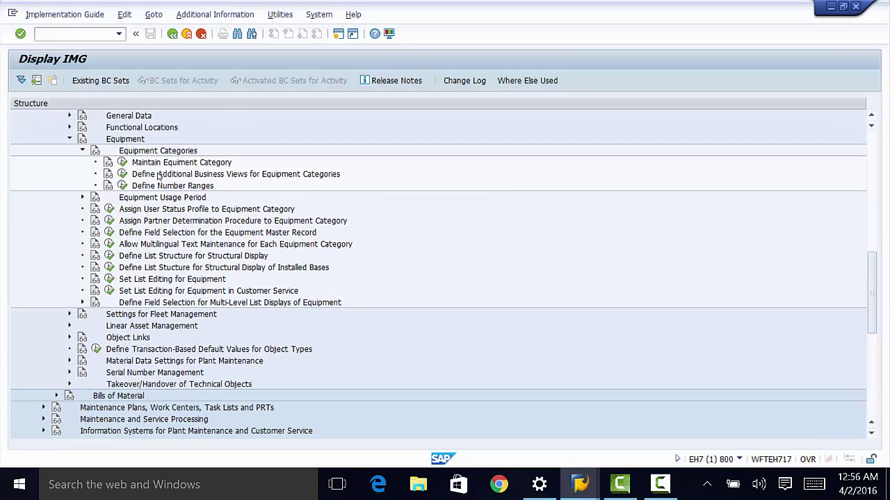
click(124, 162)
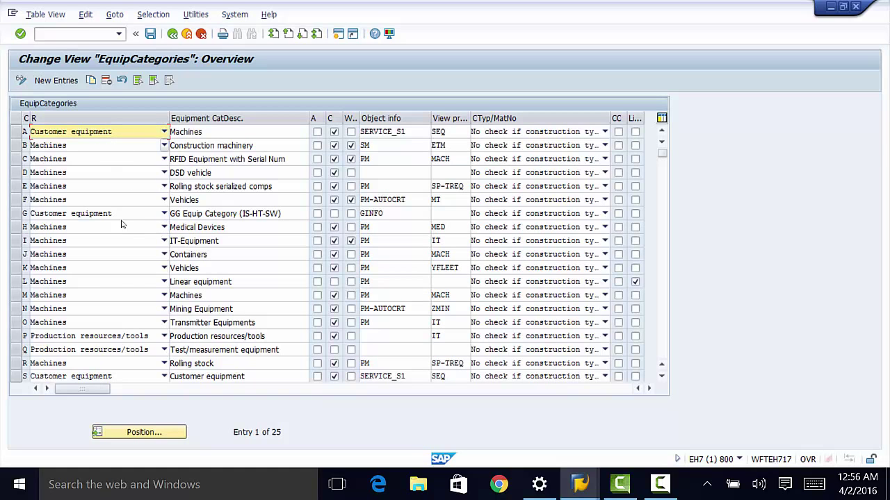
Examine the reference category options available for equipment category A without changing its assignment
click(163, 132)
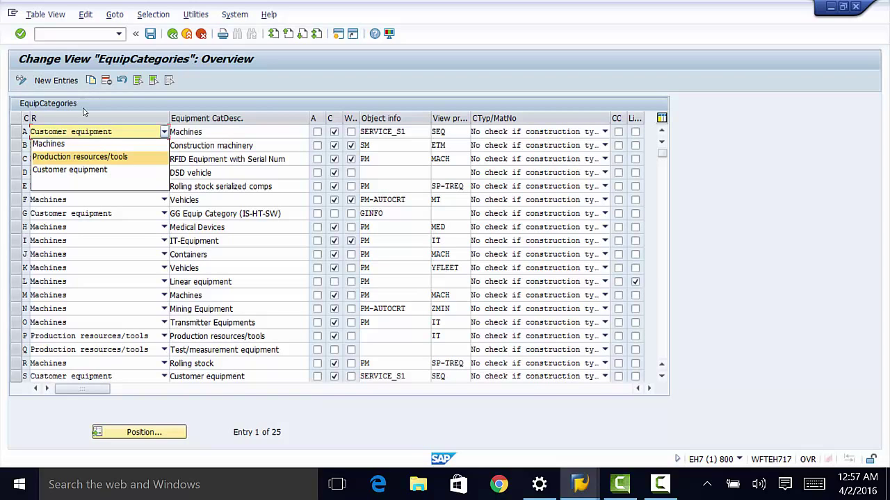
key(Down)
key(Down)
key(Down)
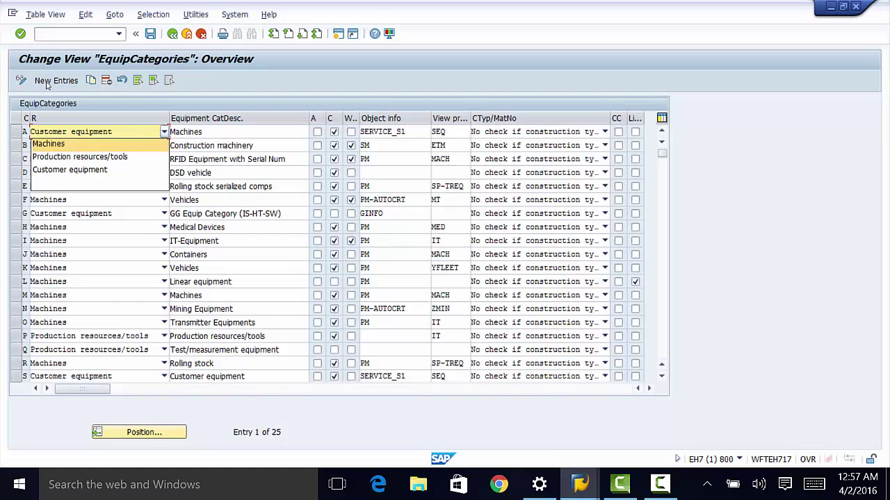
key(Escape)
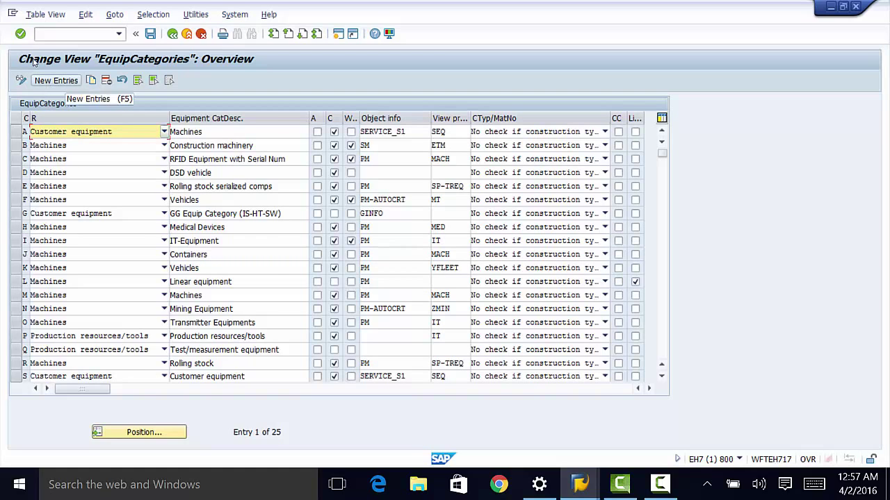
Create a new equipment category z with reference category Machines and activate its C and W indicators
key(F5)
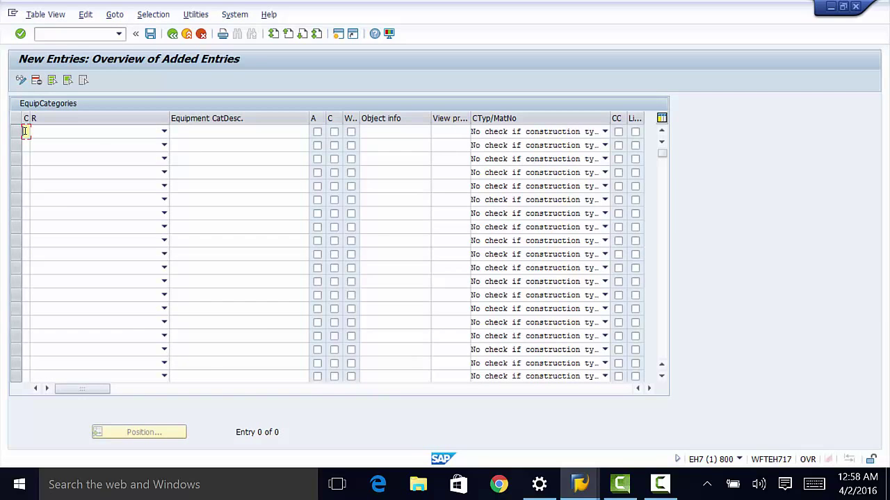
text(z)
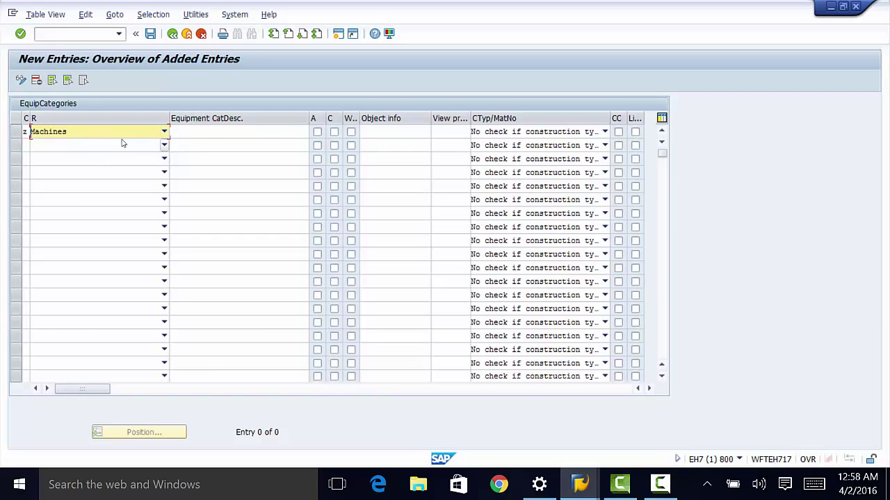
click(264, 131)
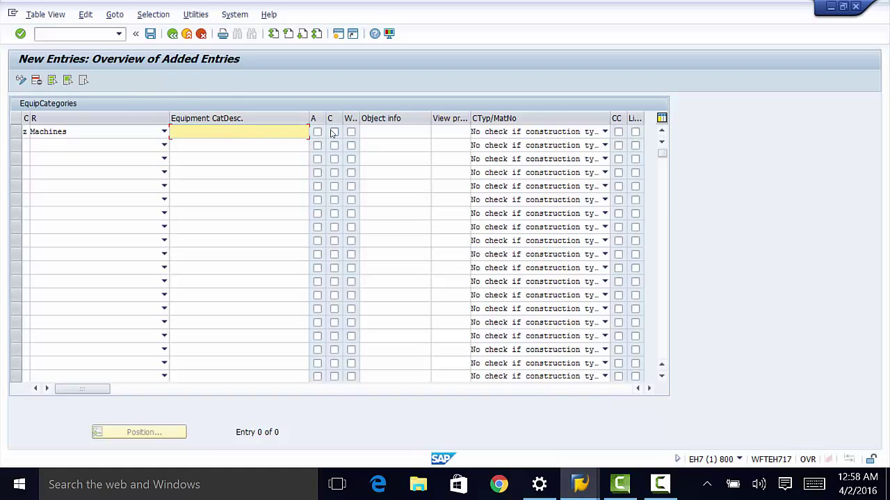
click(333, 133)
click(351, 132)
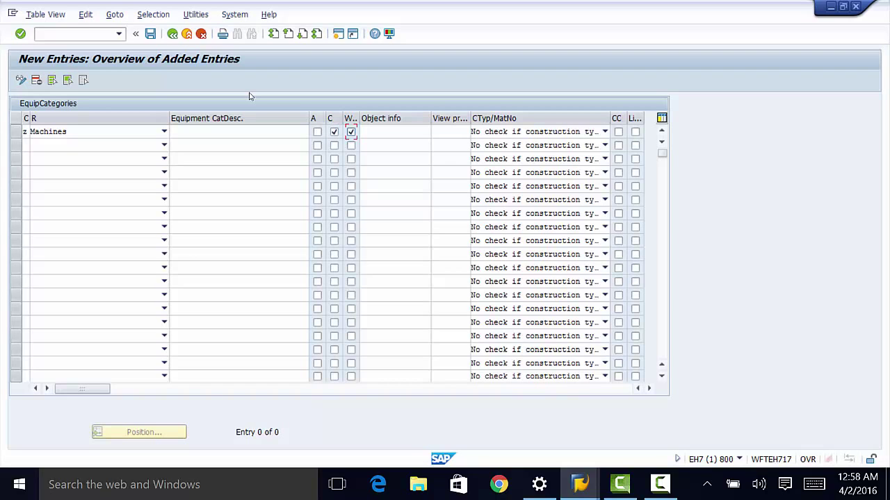
Assign object information PM and view profile ETM to category z, and activate its CC and linear indicators
click(373, 132)
click(435, 132)
double_click(55, 219)
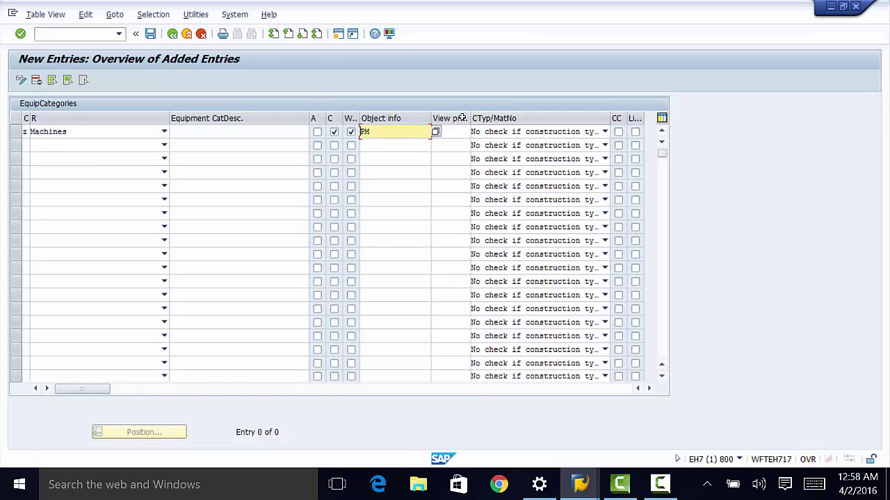
click(466, 128)
click(476, 132)
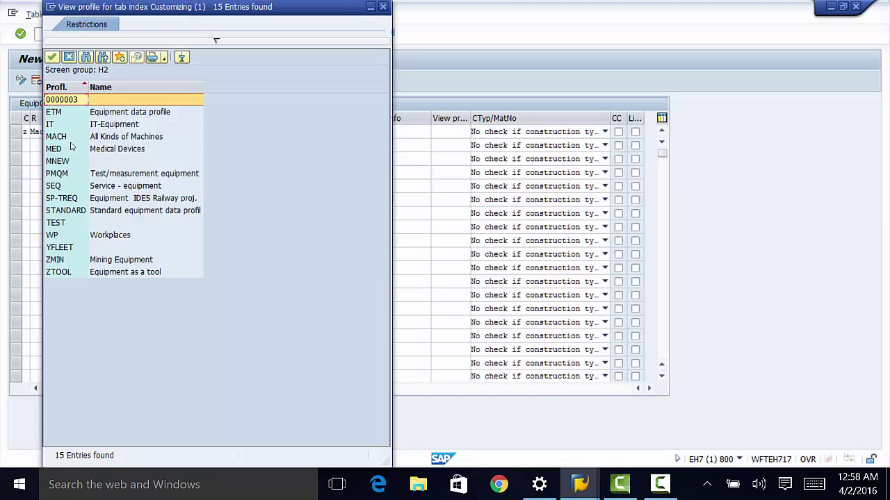
double_click(56, 112)
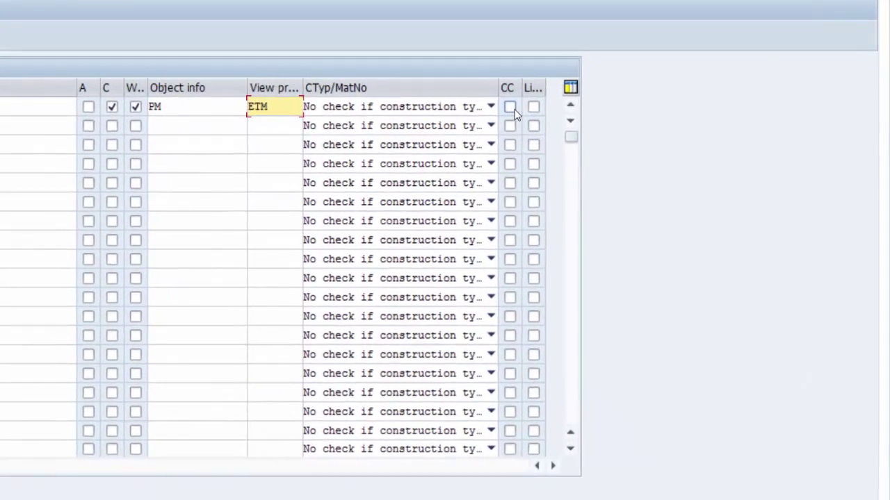
click(618, 132)
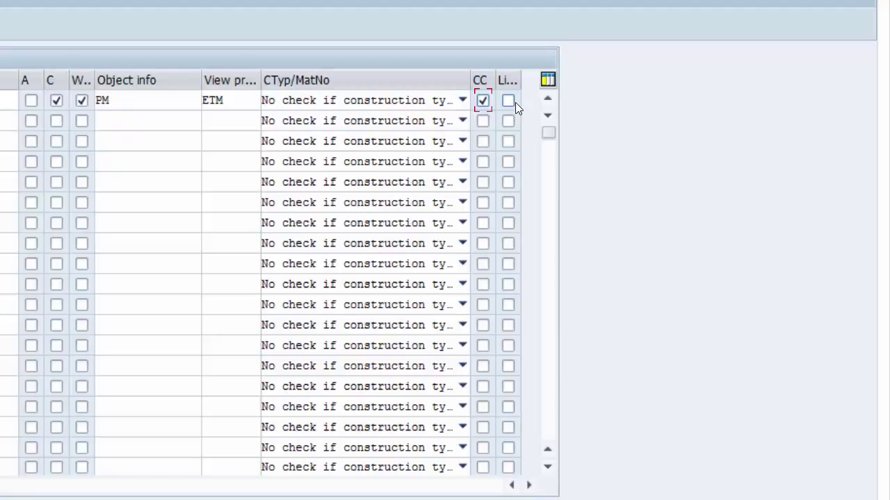
click(509, 101)
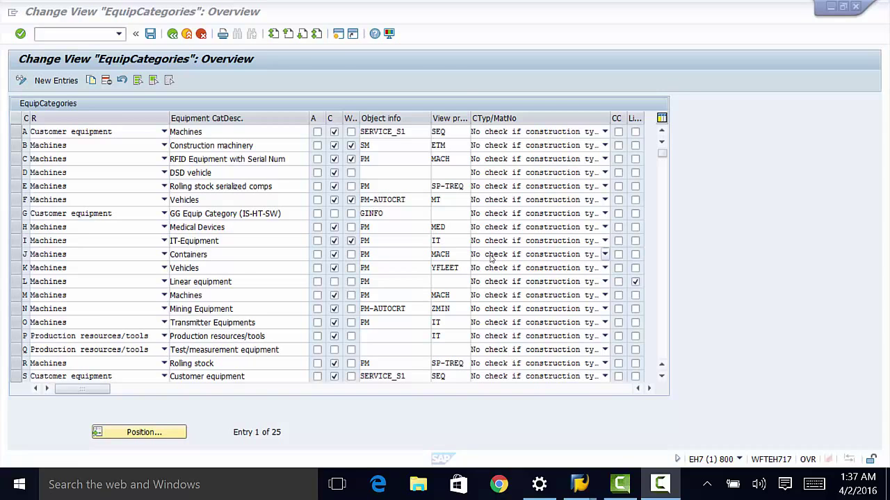
Leave the equipment categories, open Define Additional Business Views for Equipment Categories, and examine the Production Res/Tools options for category A
click(172, 33)
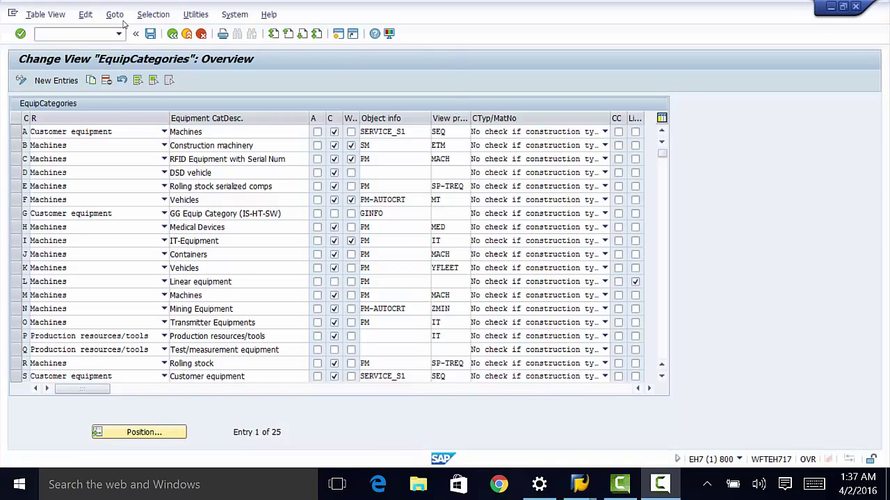
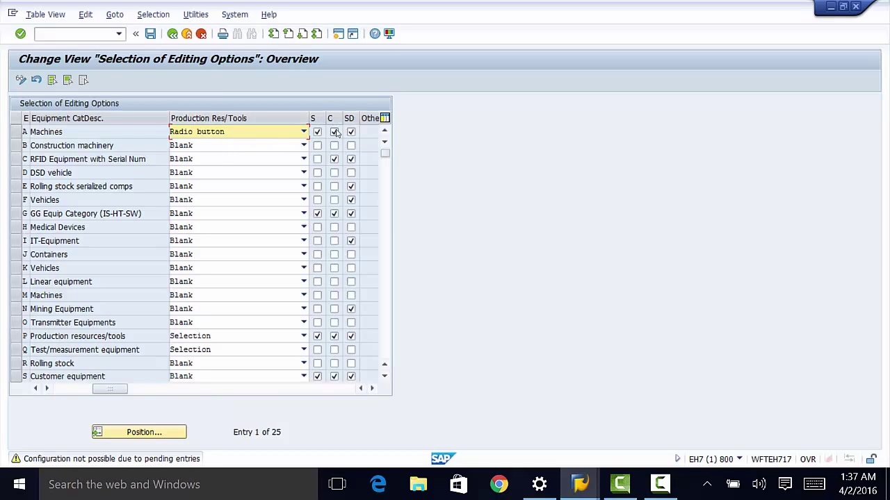
drag(278, 118, 223, 94)
click(303, 131)
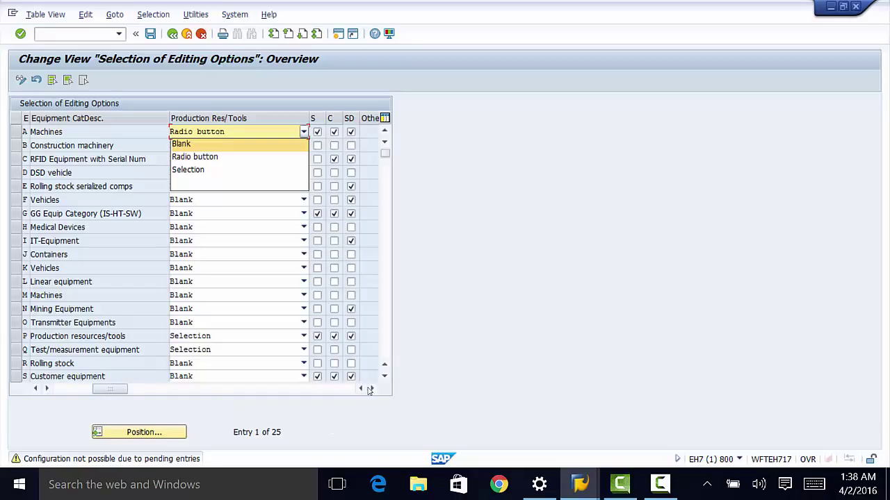
click(267, 280)
scroll(268, 280, right, 1)
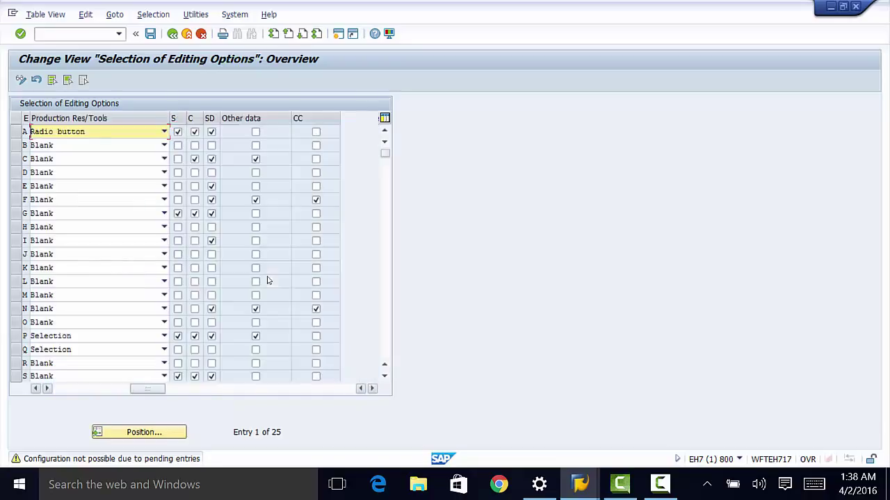
Try activating Other data and CC for equipment category A, and exit the editing options without saving
click(256, 133)
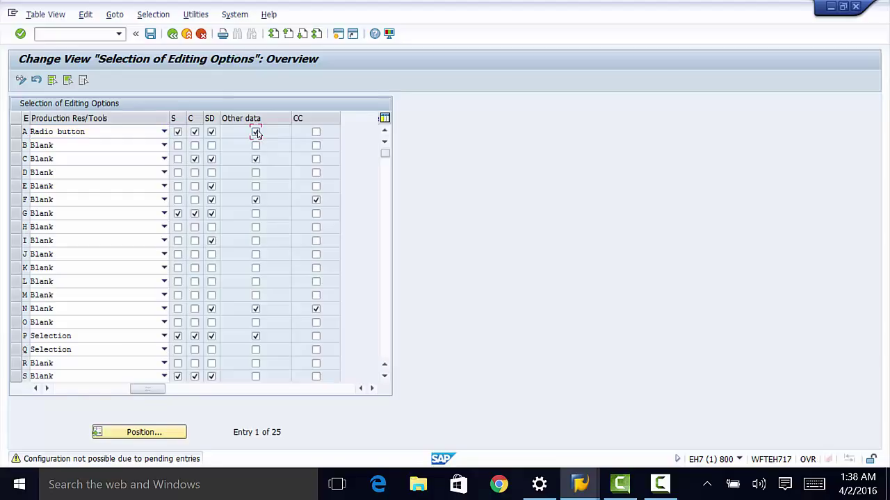
click(316, 133)
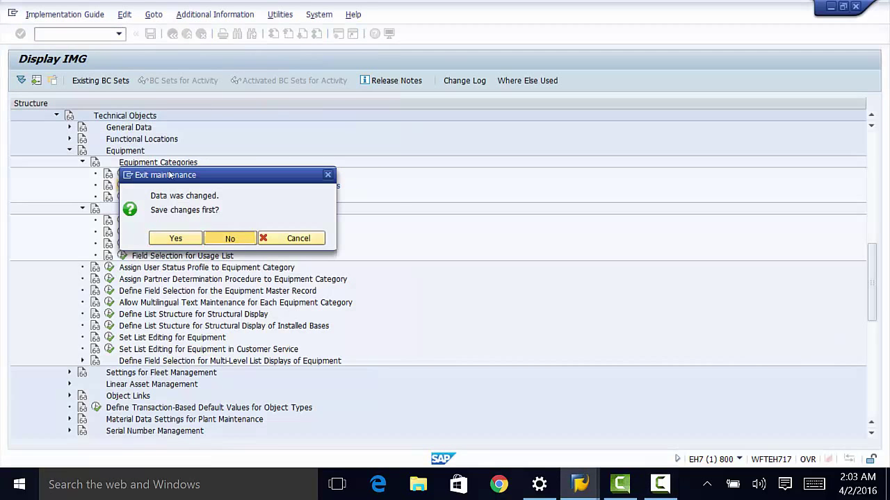
click(222, 236)
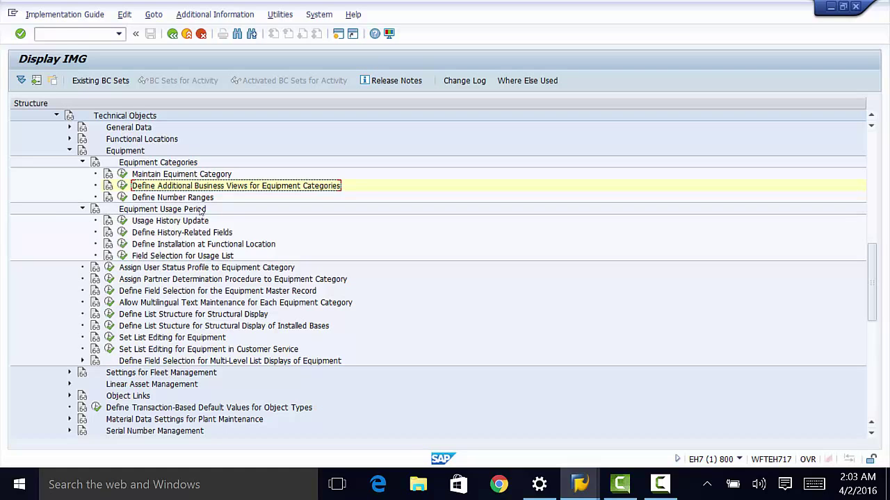
Try activating the time segment for equipment category A in Usage History Update, and exit without saving
click(122, 220)
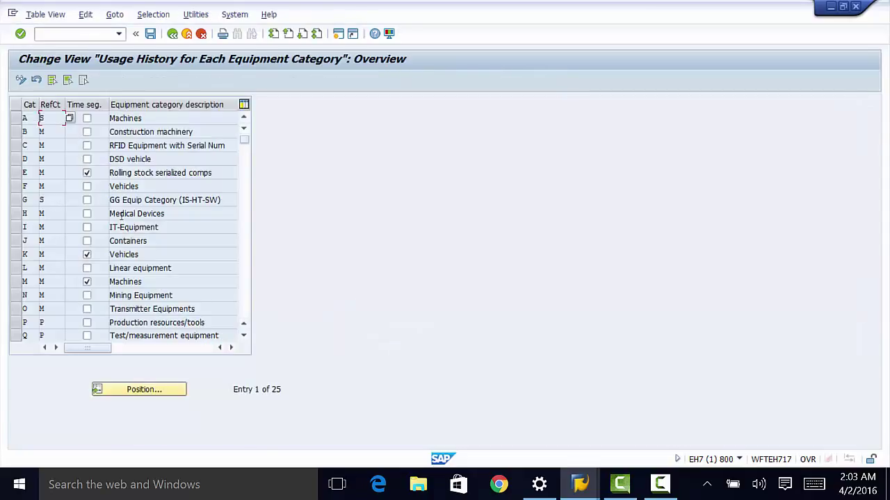
click(87, 119)
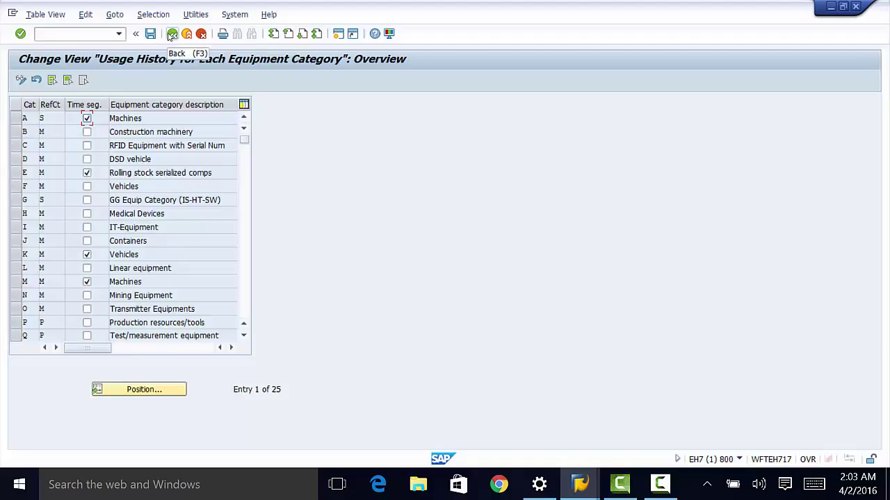
click(172, 35)
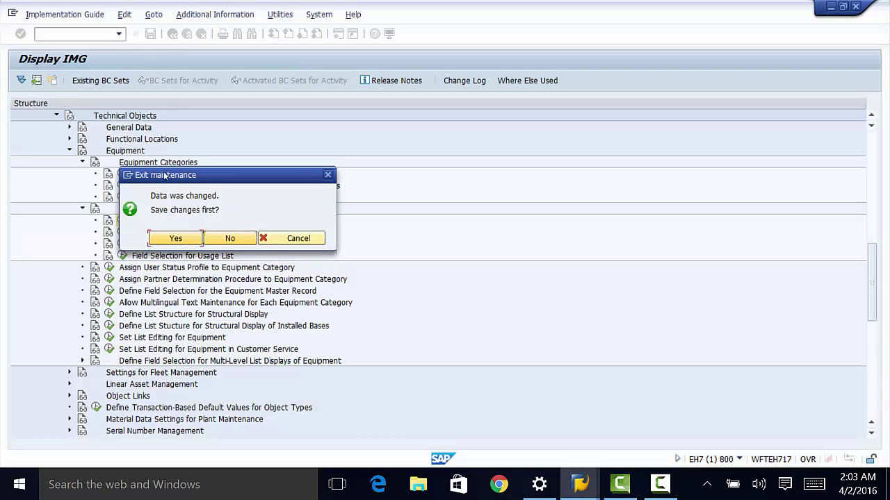
click(229, 238)
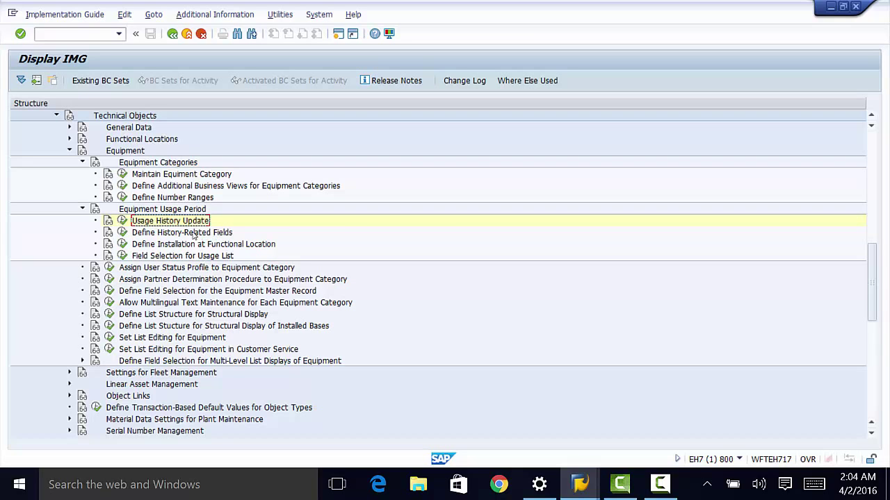
In Define History-Related Fields, try activating usage history for fields ANLNR, ANLUN and BEBER, and exit without saving
click(122, 232)
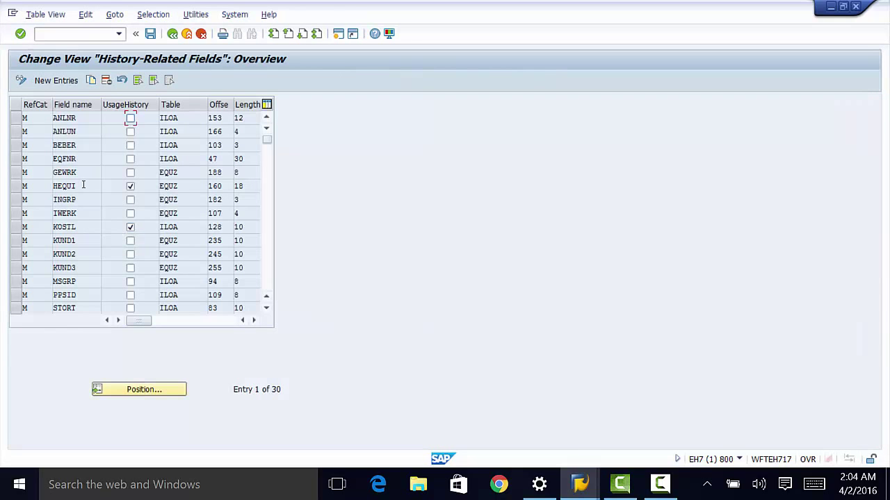
click(130, 119)
click(130, 132)
click(130, 146)
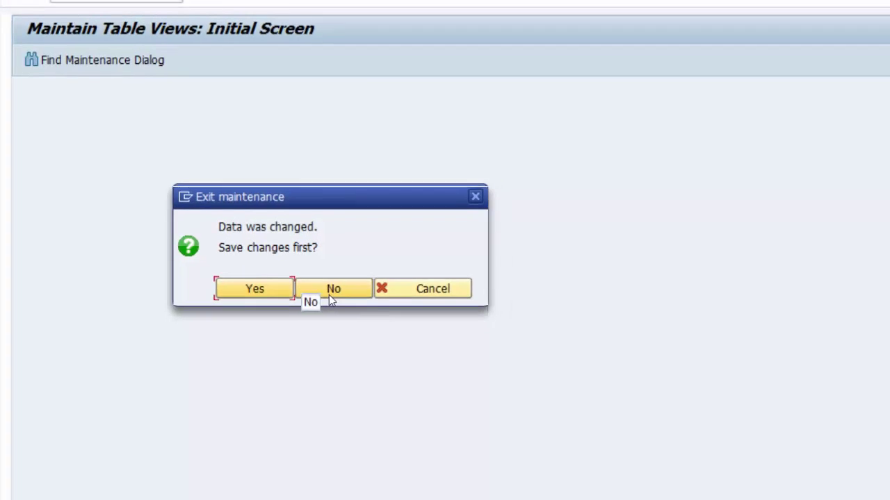
click(332, 291)
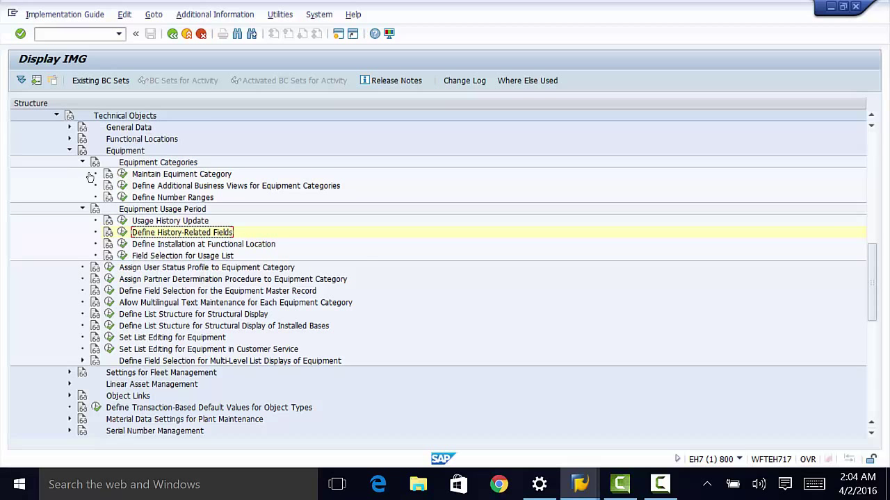
In Define Installation at Functional Location, try allowing installation for equipment category A, and exit without saving
double_click(142, 244)
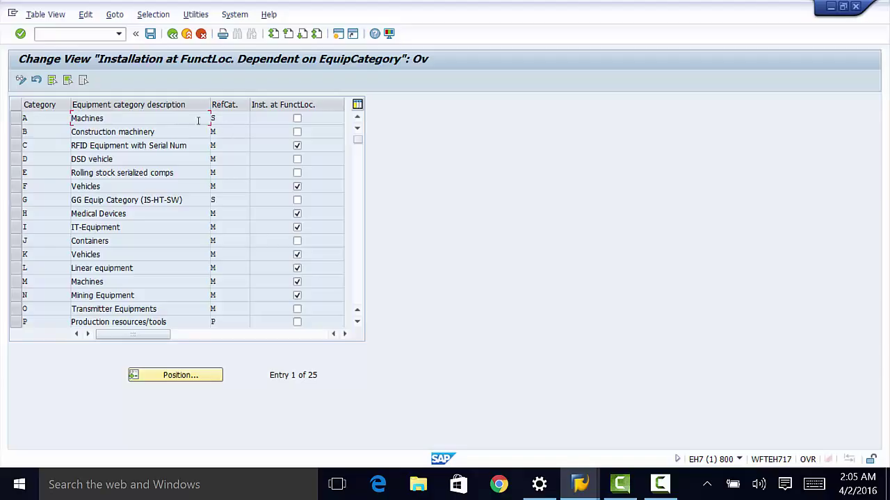
click(298, 119)
click(172, 34)
click(229, 237)
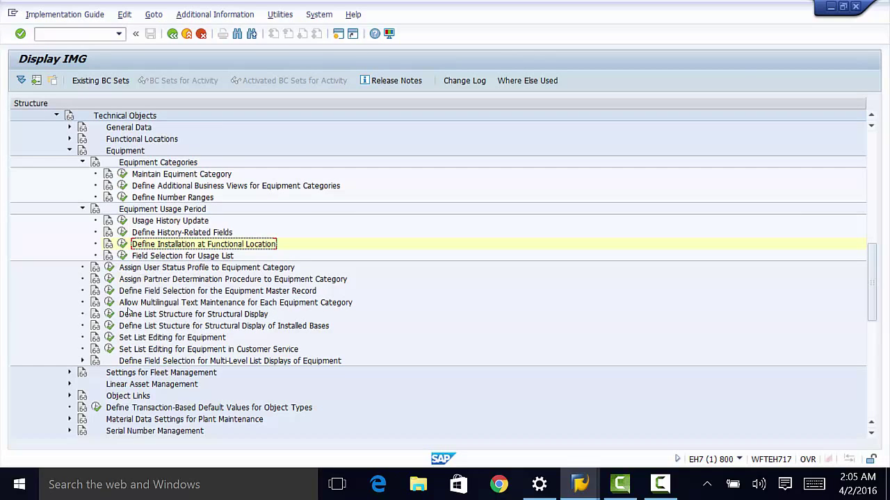
Open Allow Multilingual Text Maintenance for Each Equipment Category and activate multilingual texts for category A
click(109, 303)
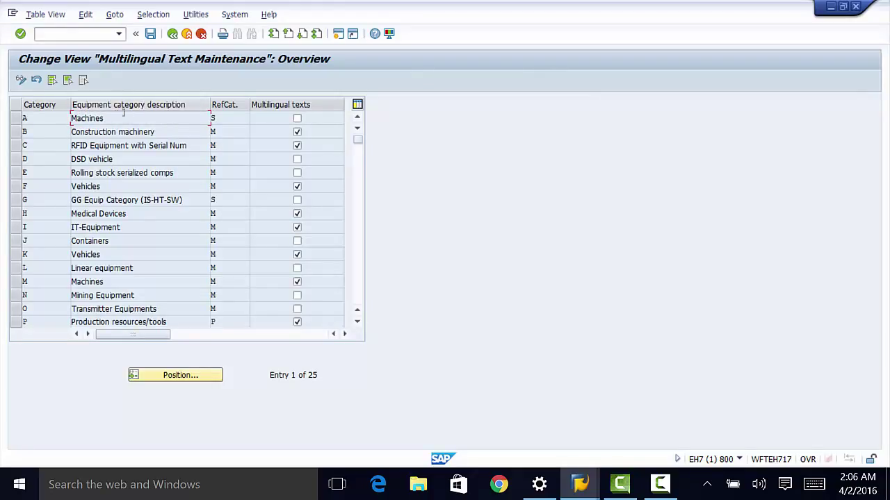
click(298, 119)
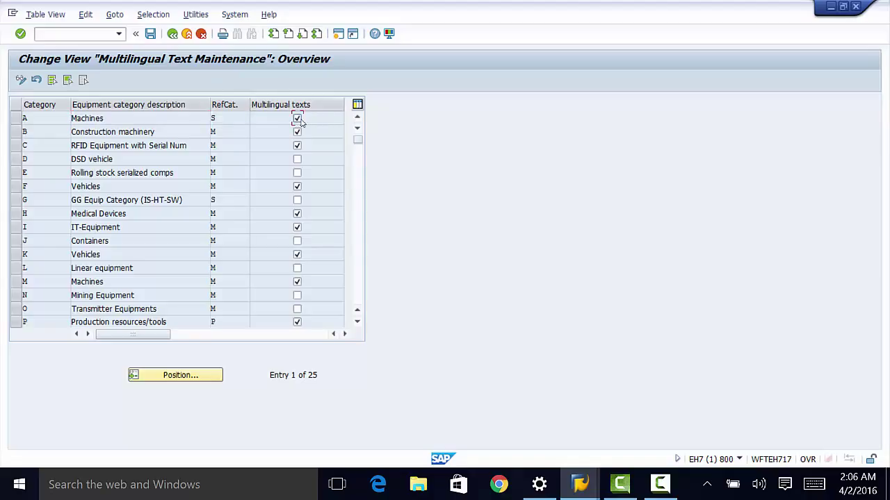